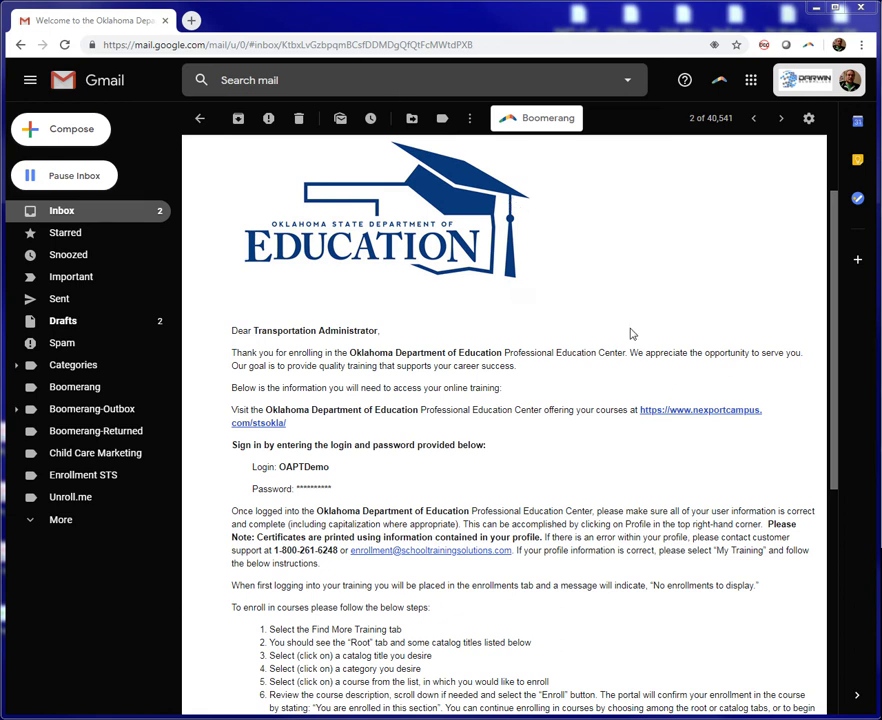
Sign in to the OSDE training portal with the demo account login and password.
{"action": "left_click", "coordinate": [680, 421]}
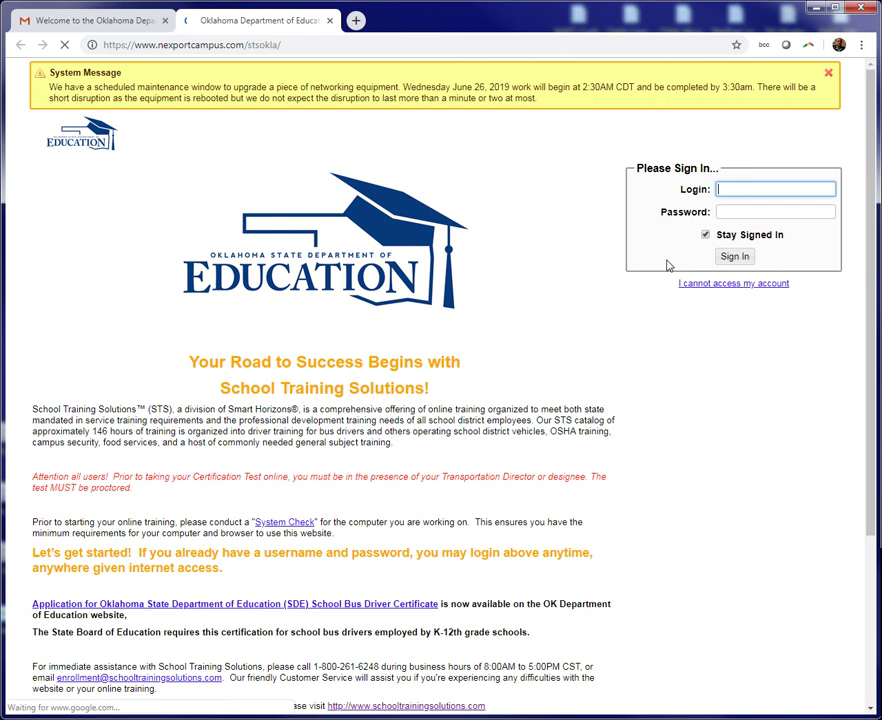
{"action": "left_click", "coordinate": [727, 189]}
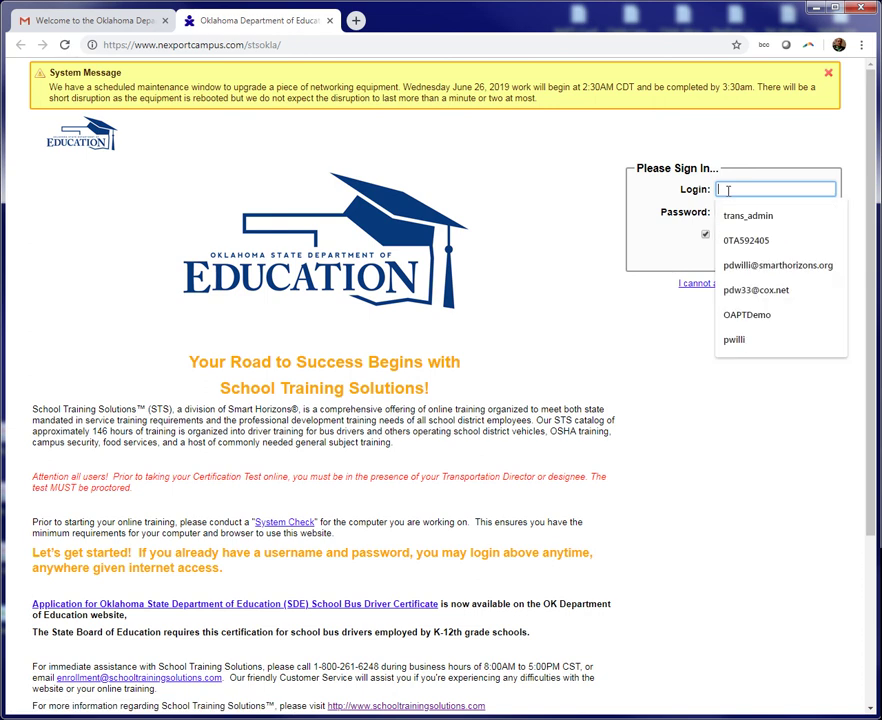
{"action": "type", "text": "OAPTDemo"}
{"action": "key", "text": "Tab"}
{"action": "type", "text": "•••••••"}
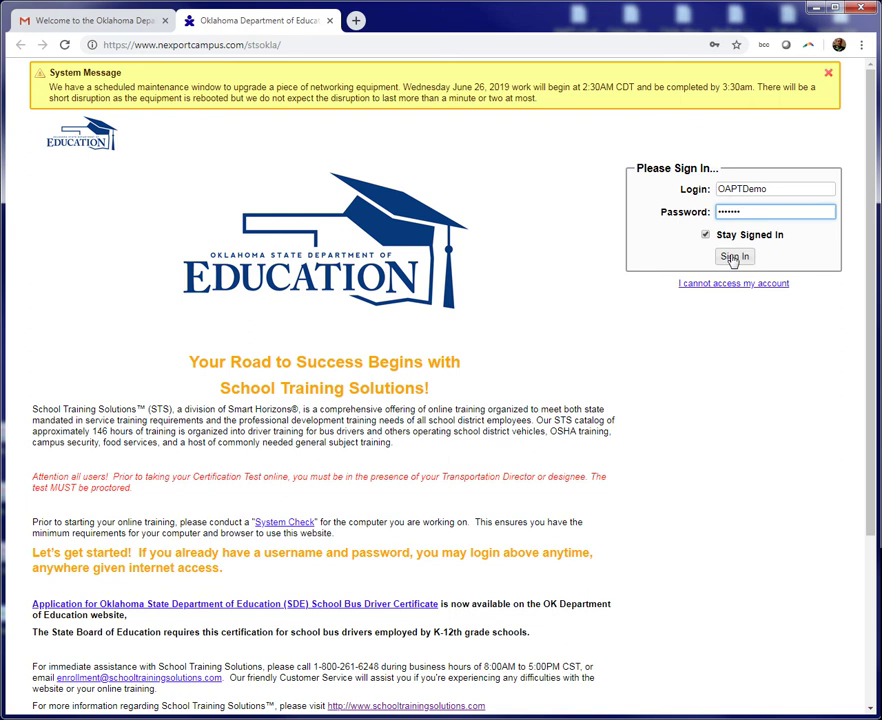
{"action": "left_click", "coordinate": [733, 257]}
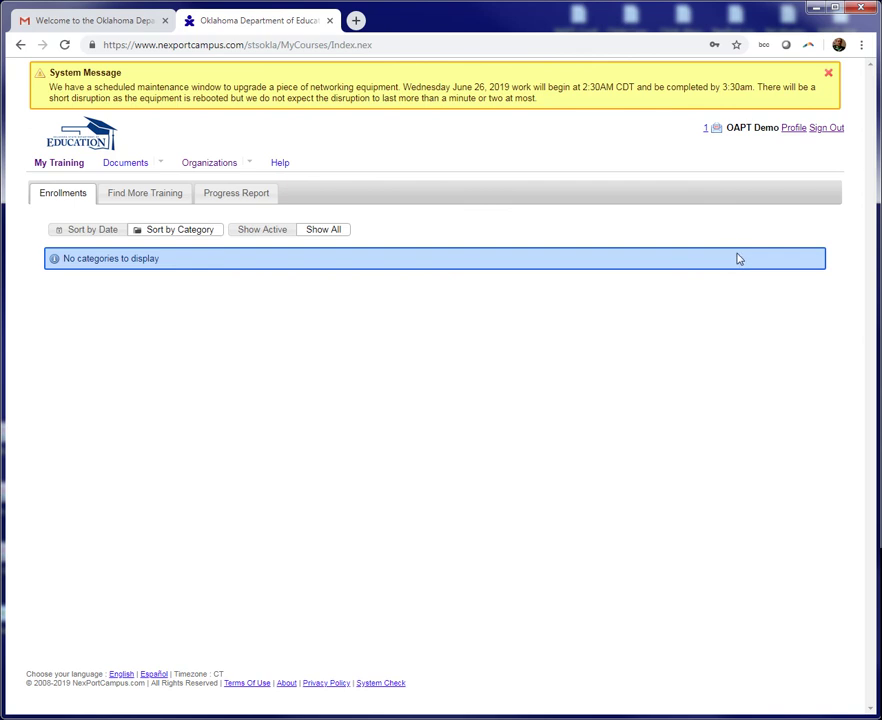
Save the existing name, email and timezone details on the Profile page.
{"action": "left_click", "coordinate": [797, 131]}
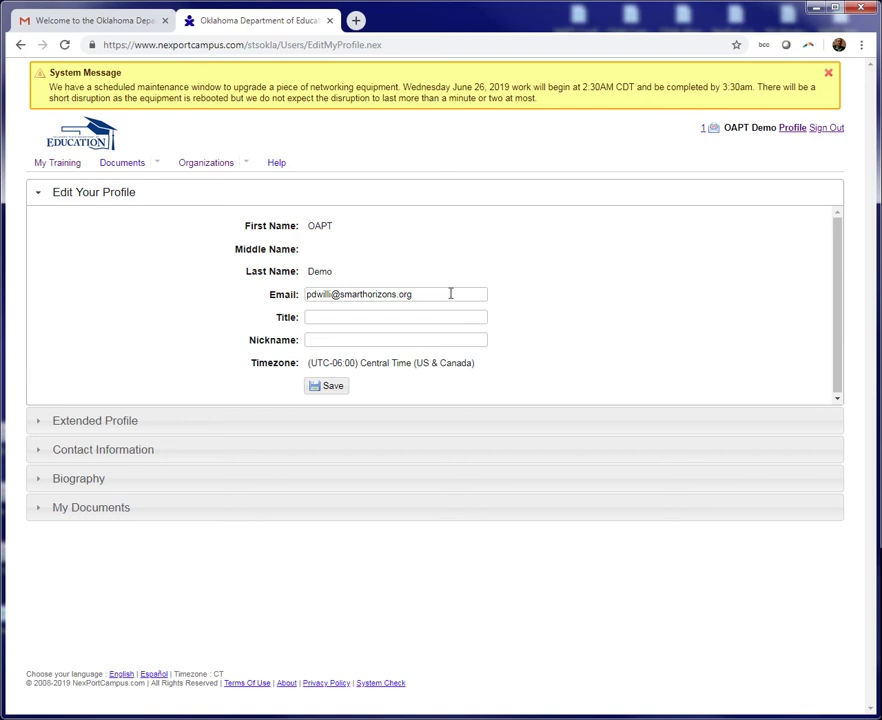
{"action": "left_click", "coordinate": [325, 390]}
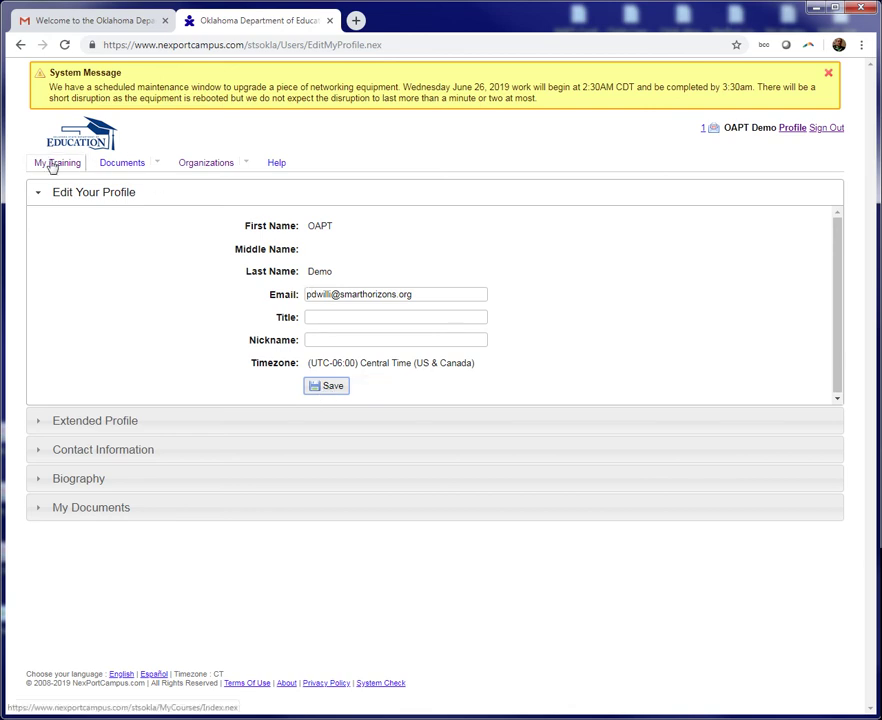
Show the Oklahoma, Oklahoma Recertification and Transportation catalogs under Find More Training.
{"action": "left_click", "coordinate": [52, 164]}
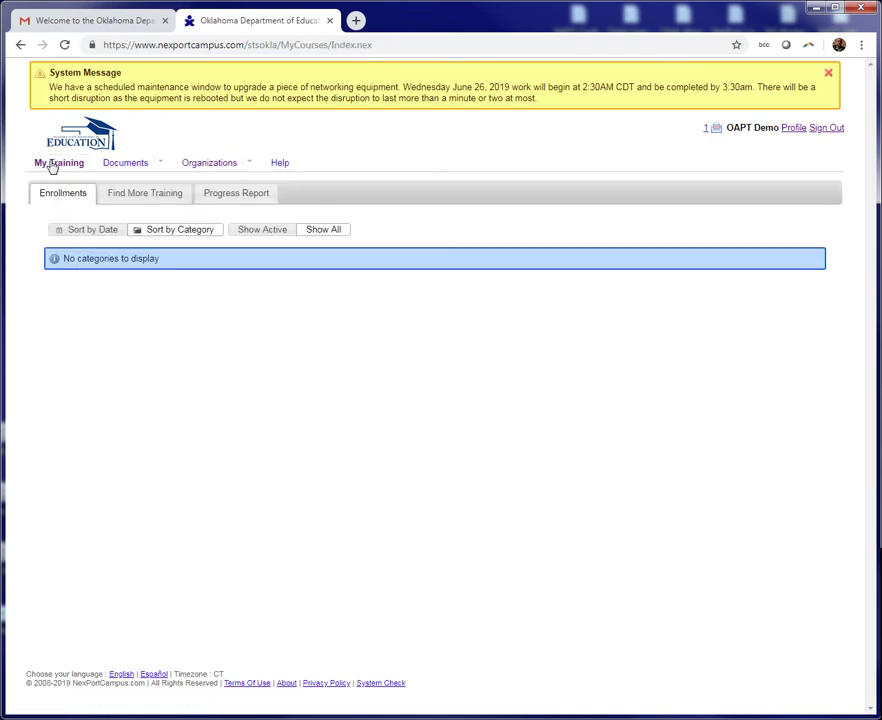
{"action": "left_click", "coordinate": [123, 194]}
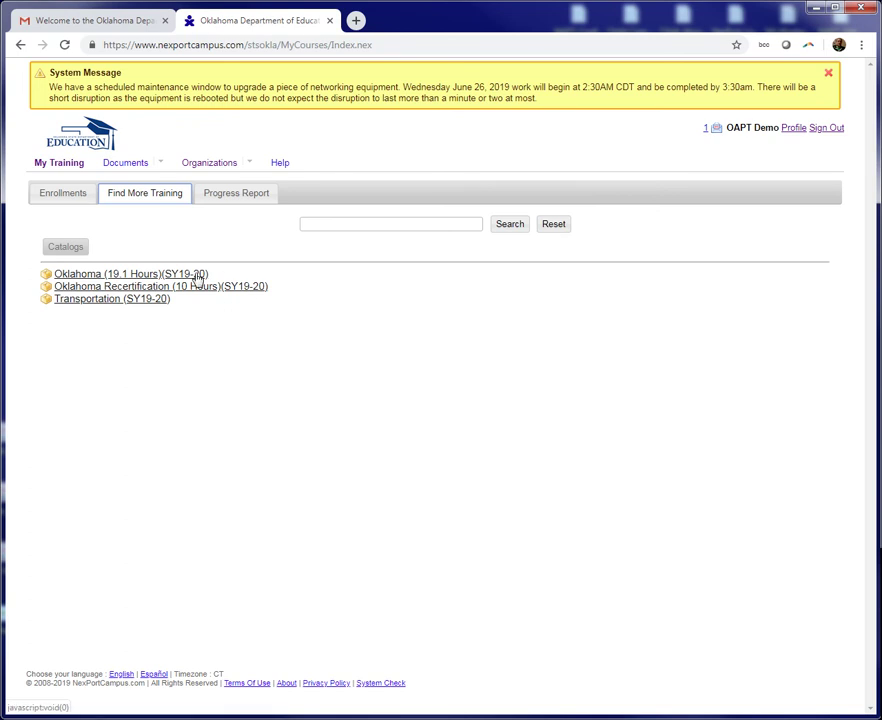
Enroll in Information and Driver Qualifications from the Oklahoma (19.1 Hours) folder.
{"action": "left_click", "coordinate": [196, 277]}
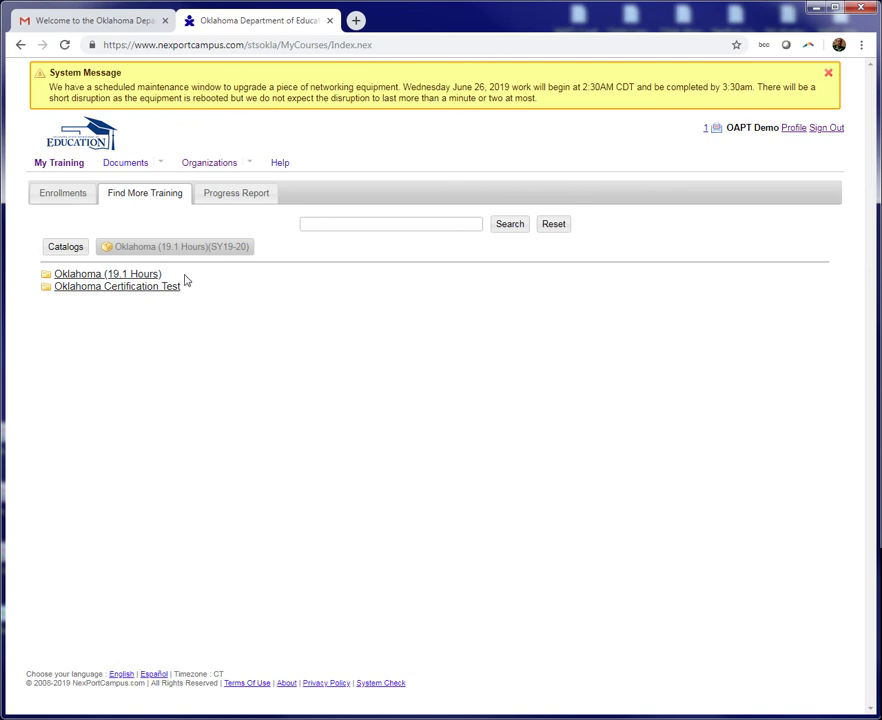
{"action": "left_click", "coordinate": [155, 276]}
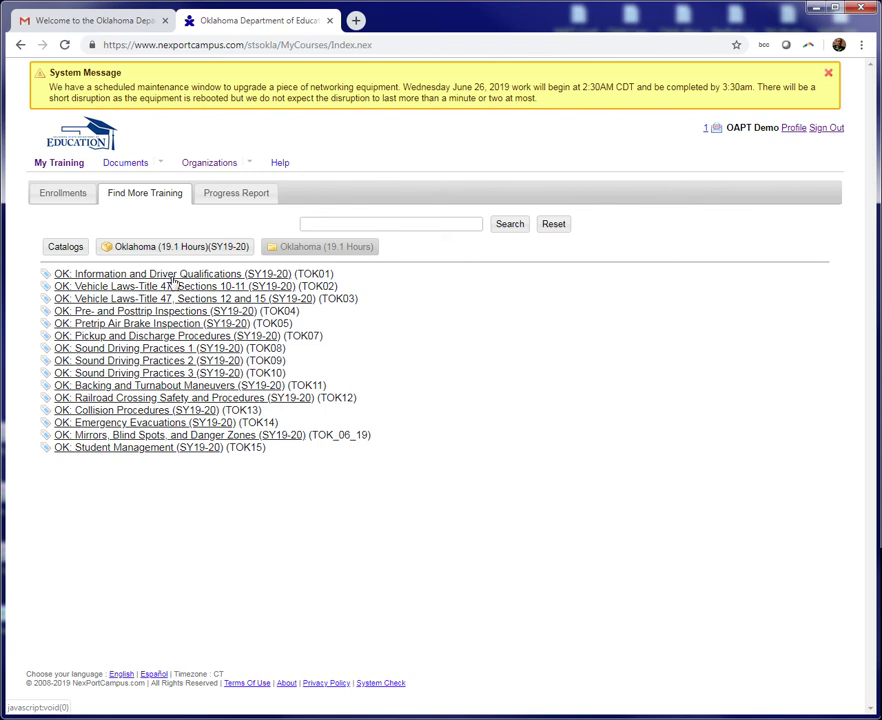
{"action": "left_click", "coordinate": [173, 275]}
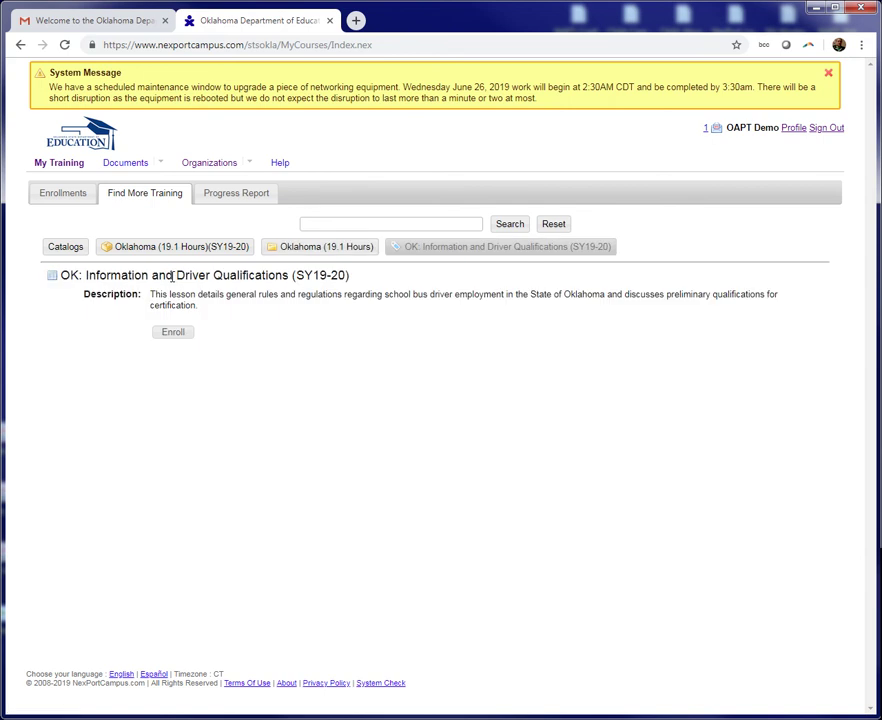
{"action": "left_click", "coordinate": [173, 334]}
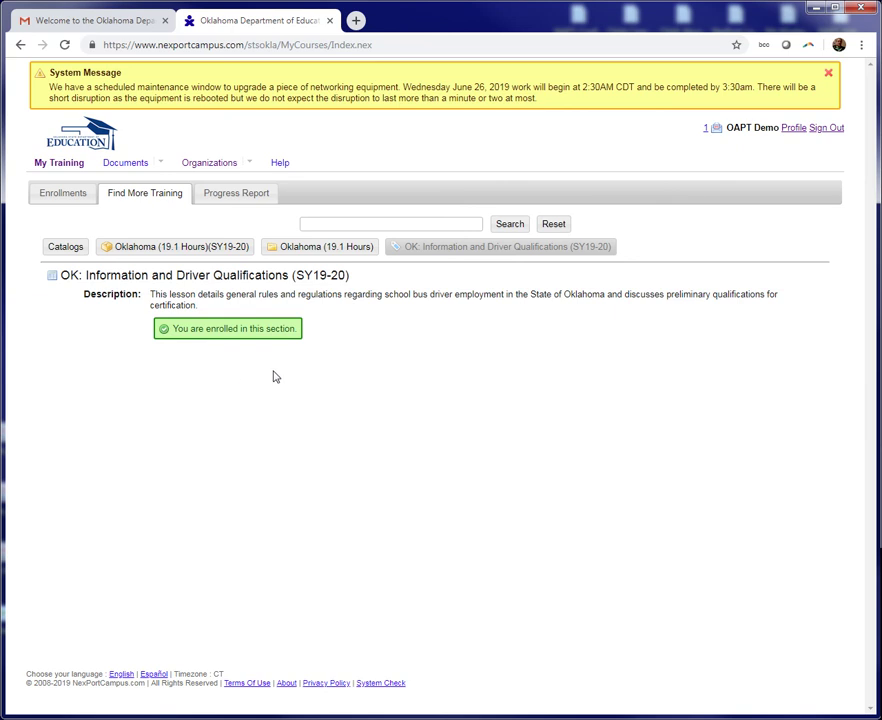
Enroll in the Vehicle Laws-Title 47, Sections 10-11 lesson.
{"action": "left_click", "coordinate": [305, 250]}
{"action": "left_click", "coordinate": [215, 289]}
{"action": "left_click", "coordinate": [182, 323]}
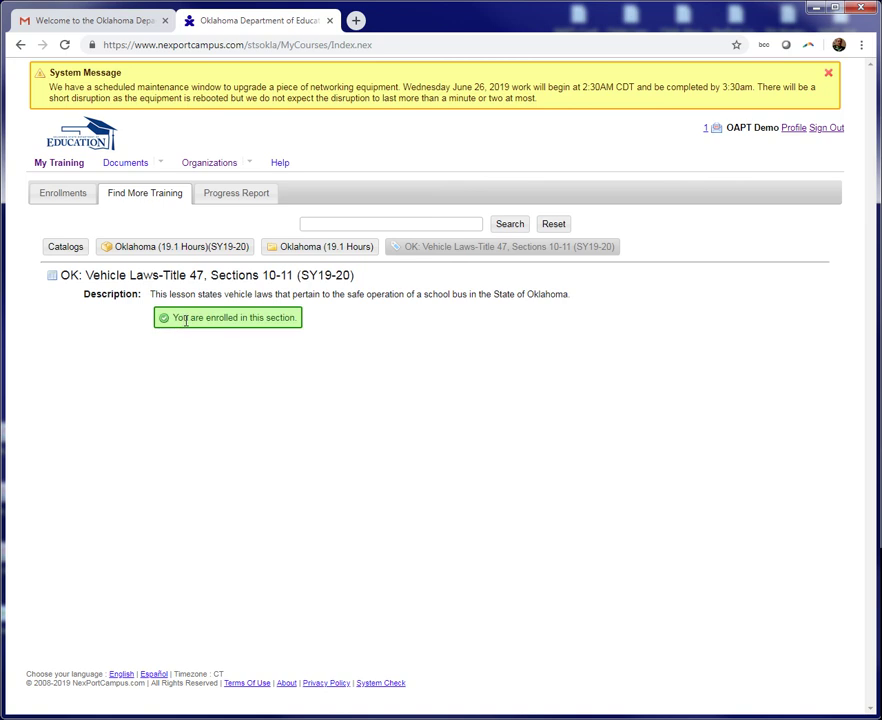
Open the OK: Information and Driver Qualifications classroom from the Enrollments list.
{"action": "left_click", "coordinate": [61, 197]}
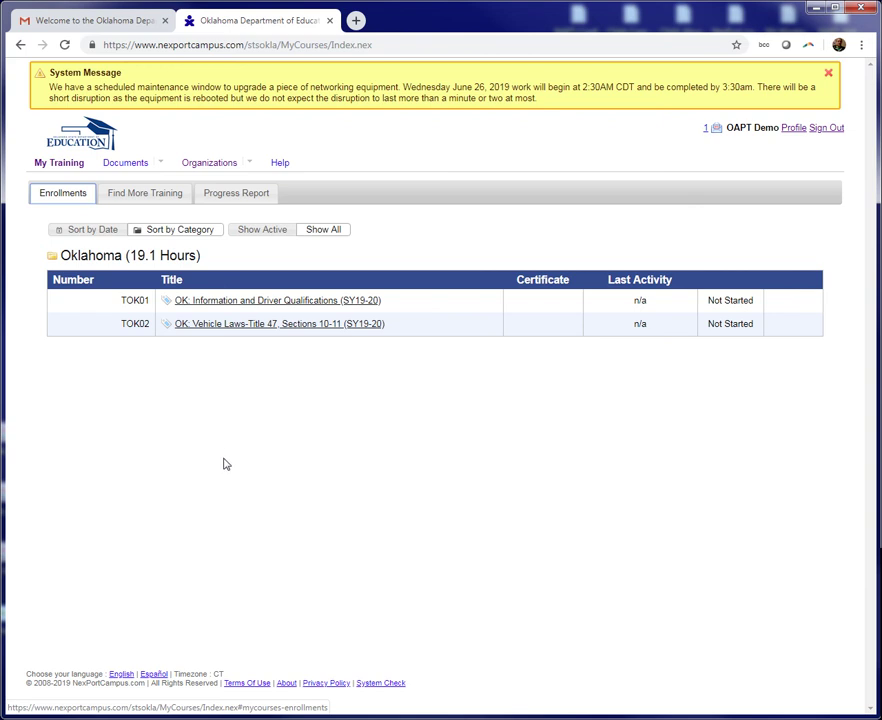
{"action": "left_click", "coordinate": [247, 305]}
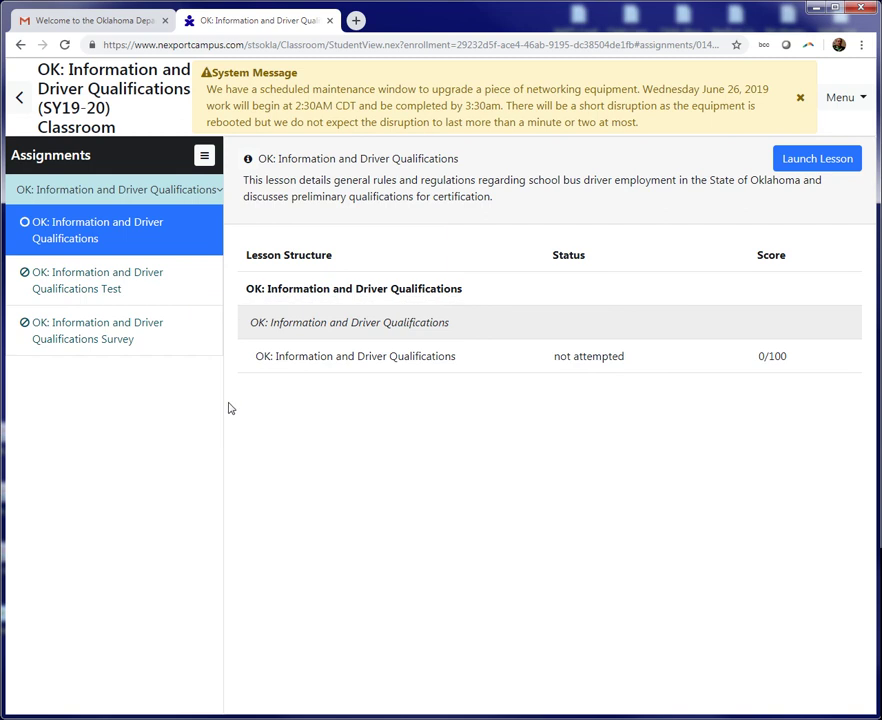
Launch the lesson, advance to Introduction to Educational Transportation, then return to the classroom.
{"action": "left_click", "coordinate": [818, 162]}
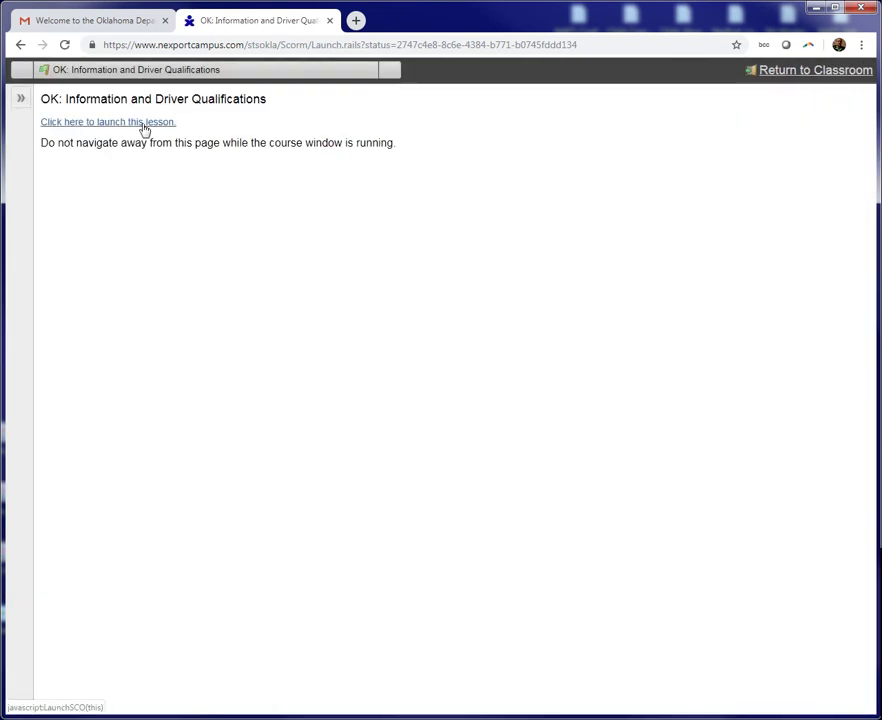
{"action": "left_click", "coordinate": [144, 122]}
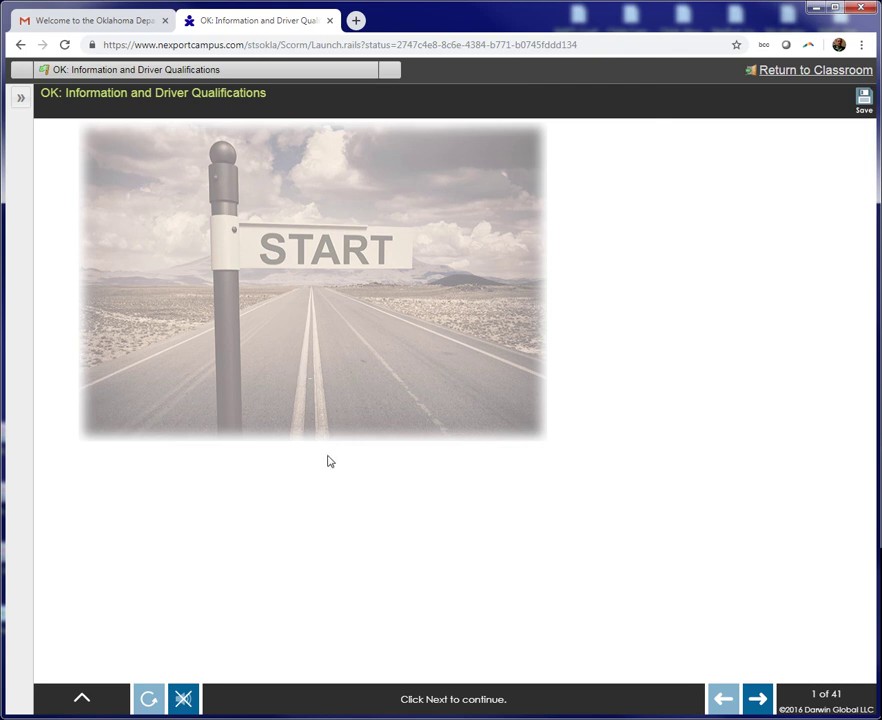
{"action": "left_click", "coordinate": [763, 690]}
{"action": "left_click", "coordinate": [198, 158]}
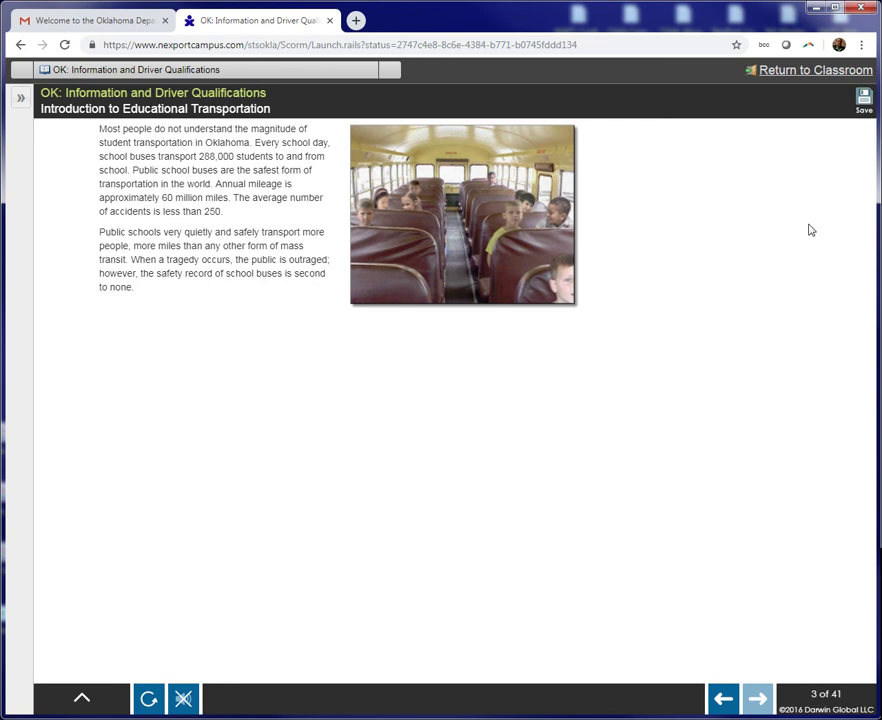
{"action": "left_click", "coordinate": [818, 72]}
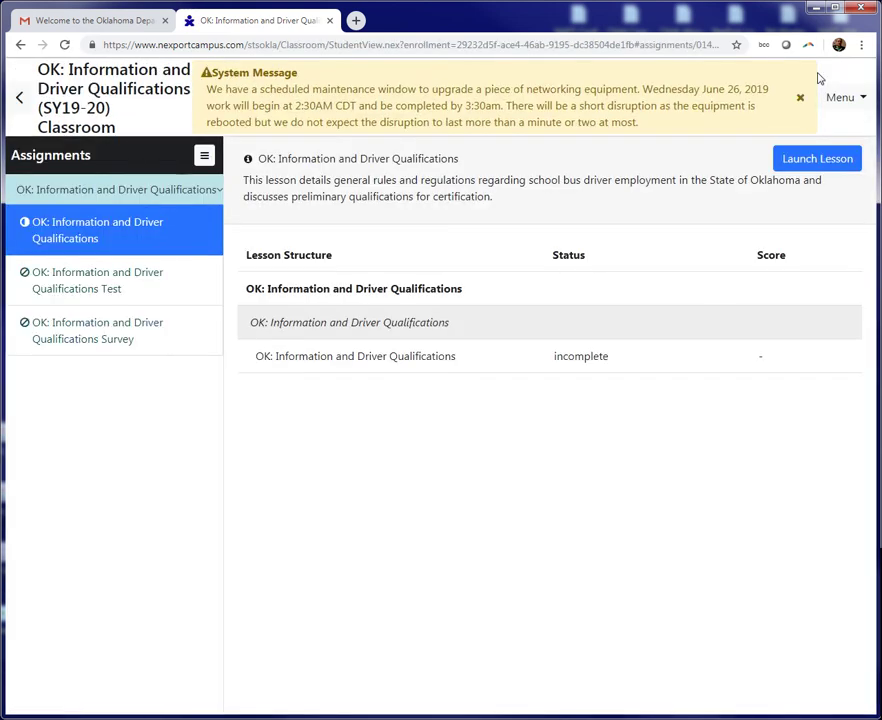
Go back to the enrollments list and return to the Gmail enrollment email.
{"action": "left_click", "coordinate": [17, 101]}
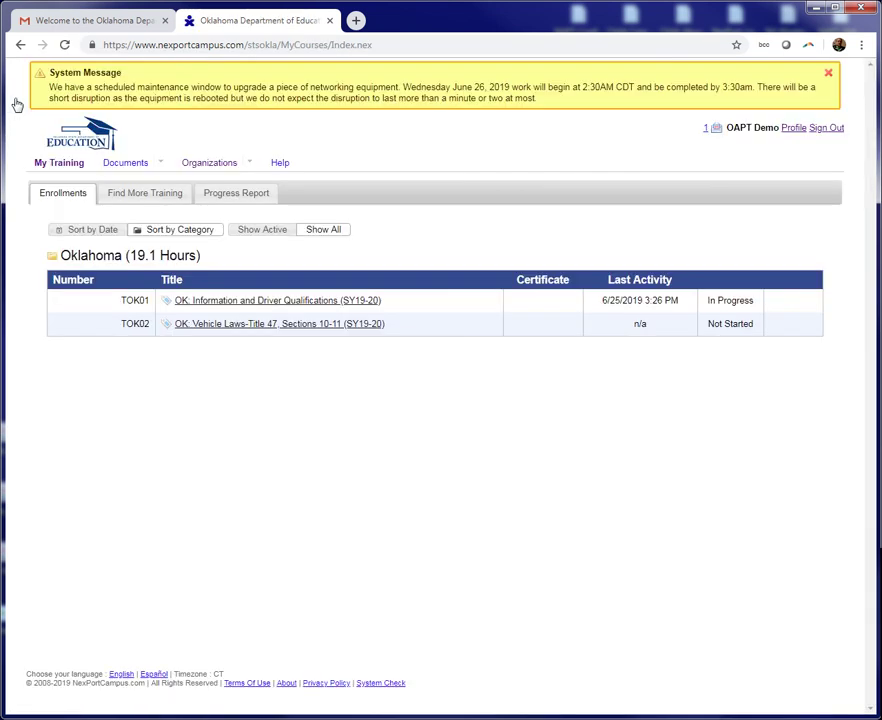
{"action": "left_click", "coordinate": [132, 28]}
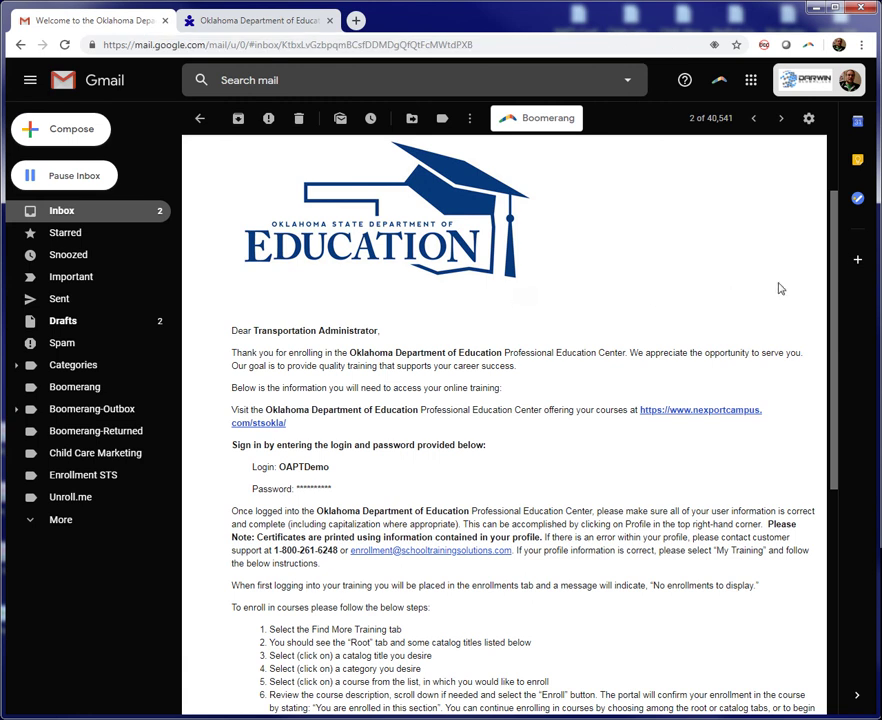
{"action": "scroll", "coordinate": [580, 240], "scroll_direction": "down", "scroll_amount": 3}
{"action": "scroll", "coordinate": [582, 300], "scroll_direction": "down", "scroll_amount": 6}
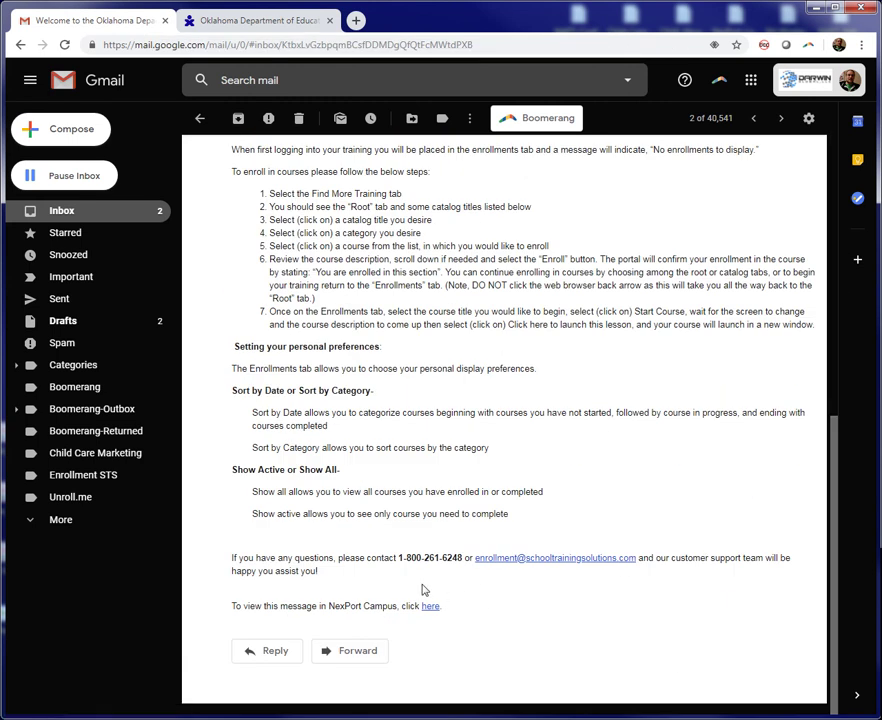